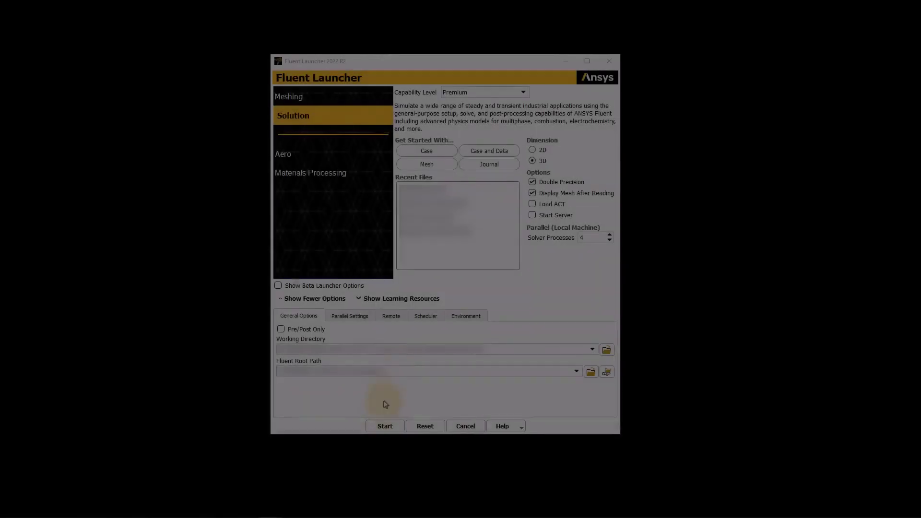
Step: Launch Fluent and read the mixing-tee.cas.h5 case file to display the tee mesh
click(381, 425)
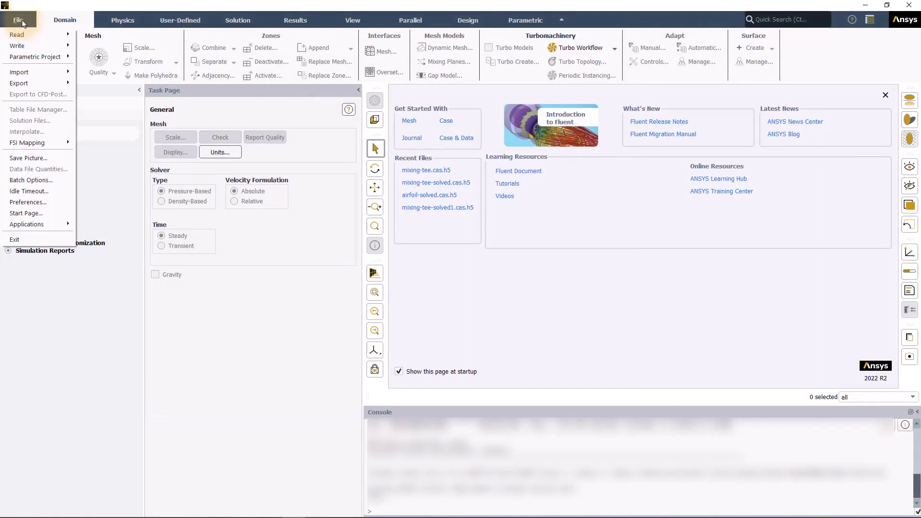
click(103, 47)
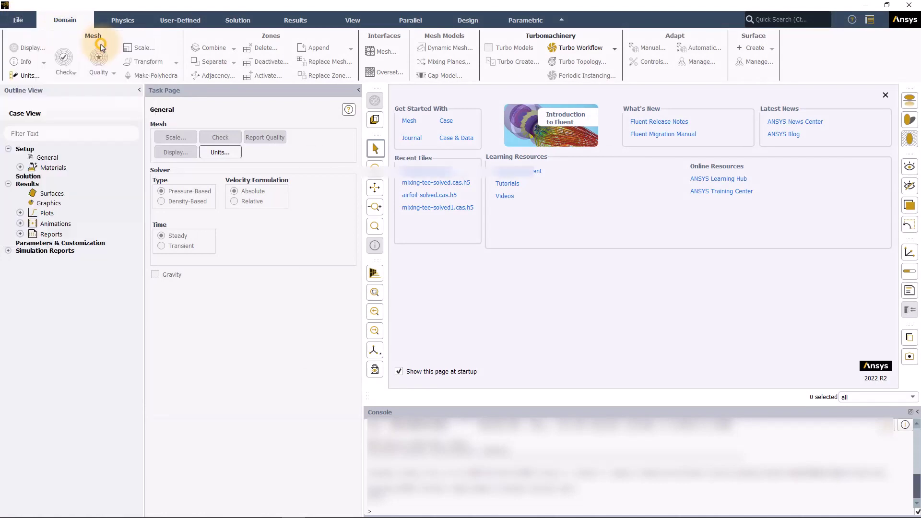
click(408, 210)
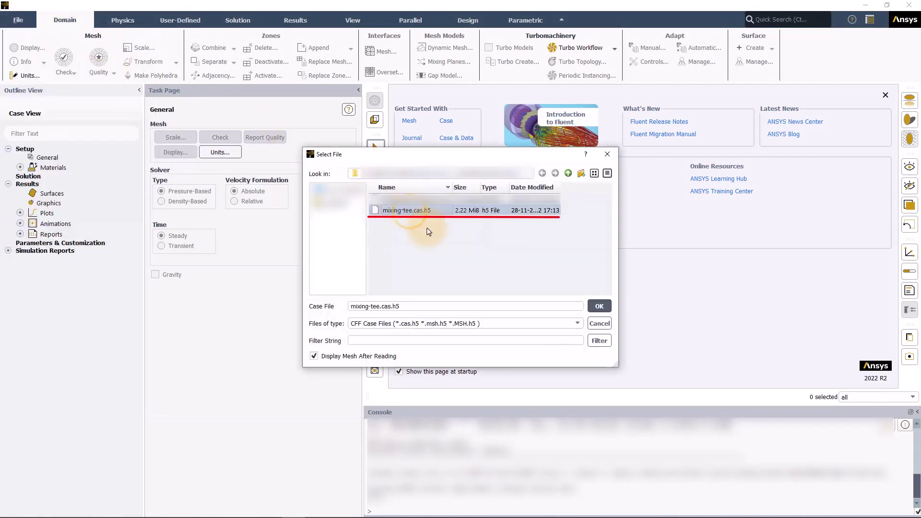
click(599, 306)
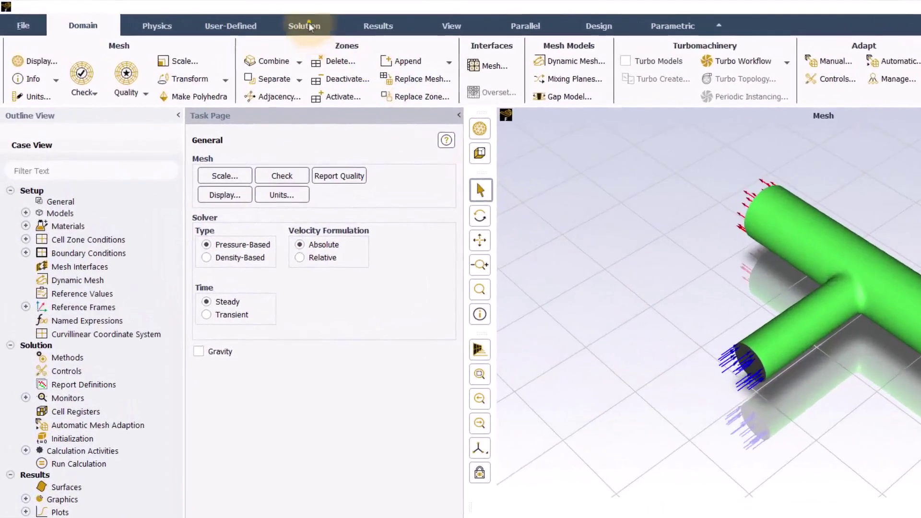
Step: Bring up the empty Report Definitions manager from the Solution tab and move it higher
click(248, 22)
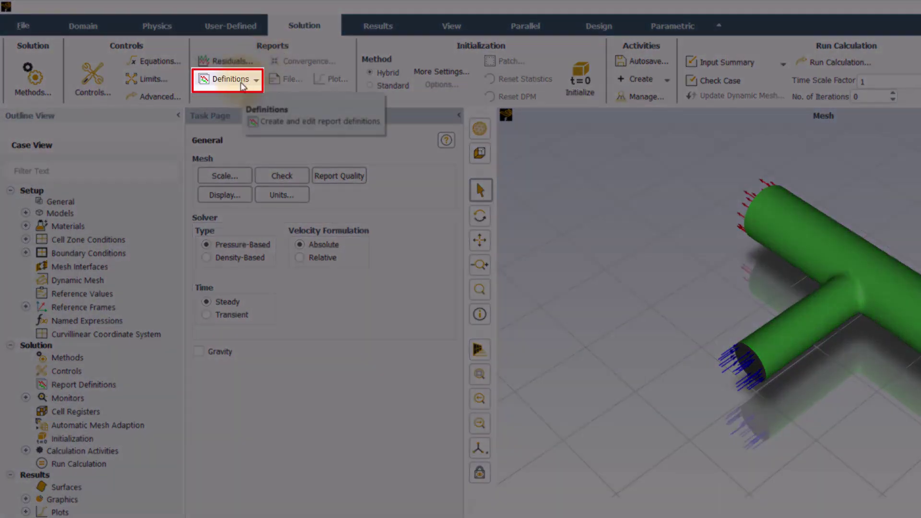
click(241, 82)
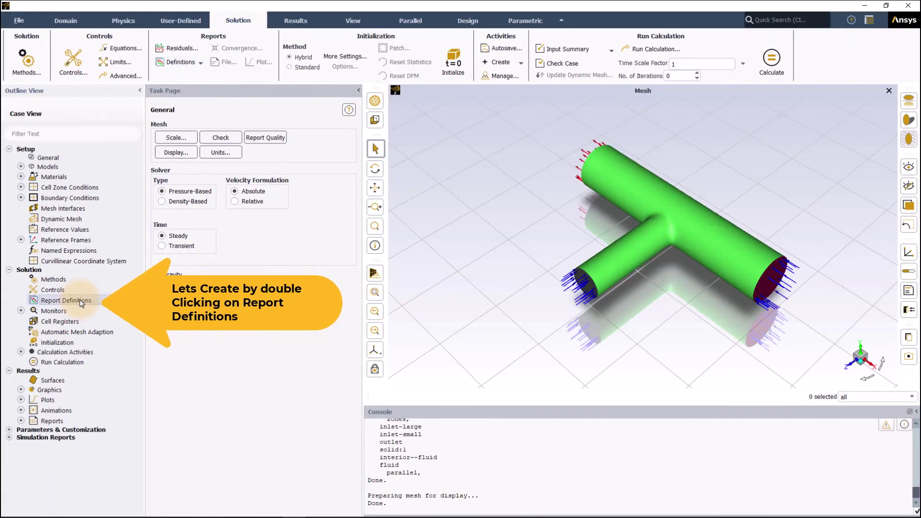
double_click(80, 301)
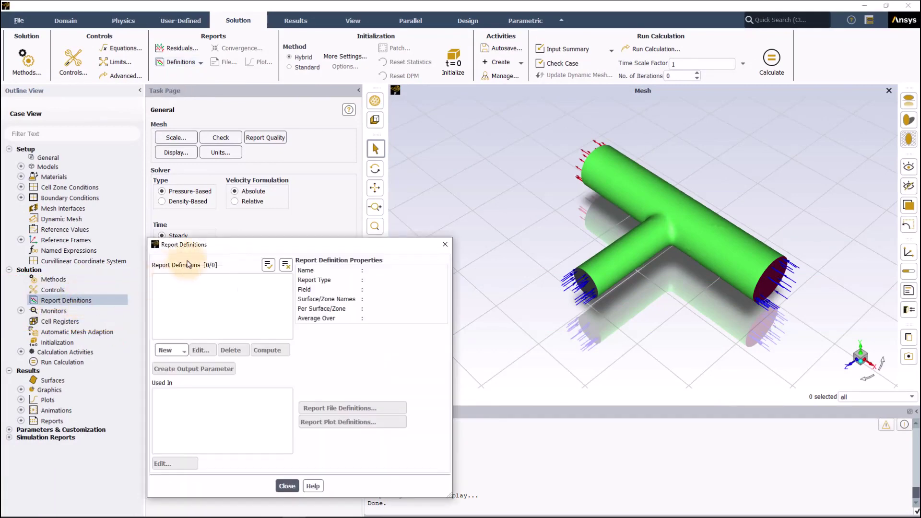
drag(202, 247, 216, 92)
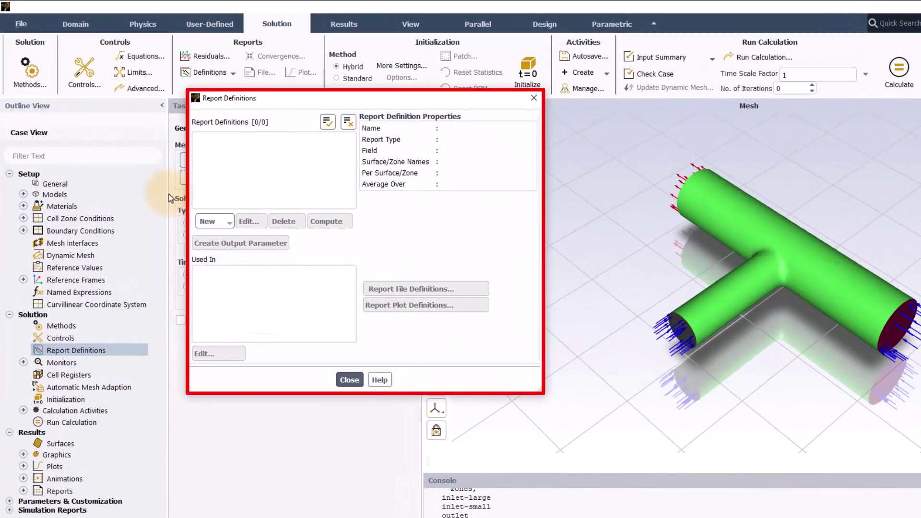
Step: Show the Surface Report function choices under New in Report Definitions
click(224, 223)
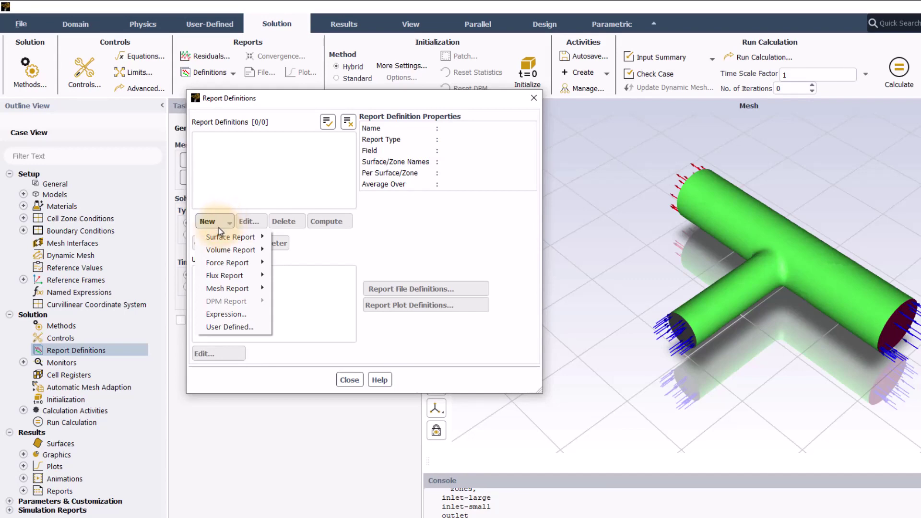
mouse_move(215, 242)
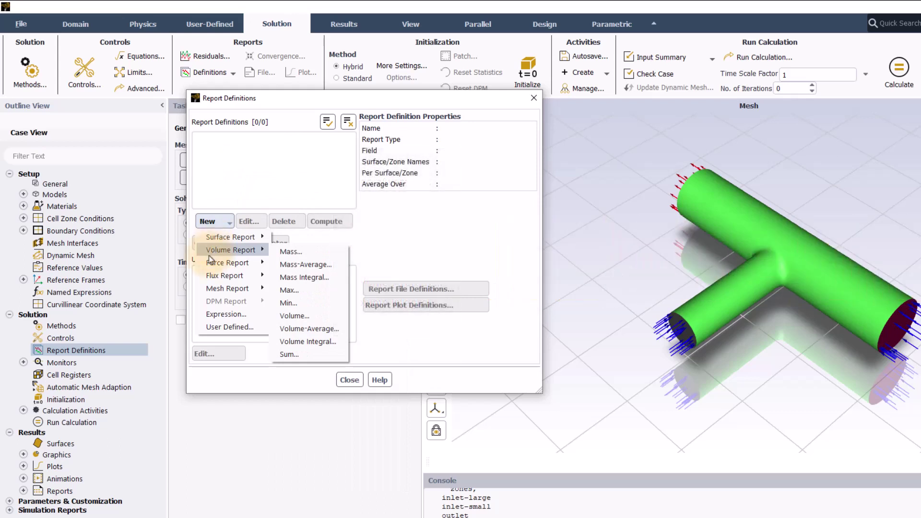
mouse_move(198, 263)
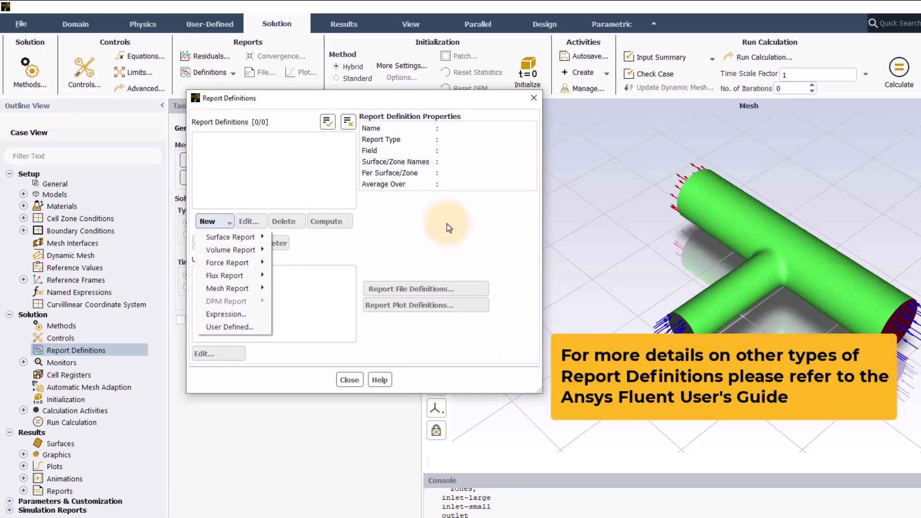
mouse_move(260, 239)
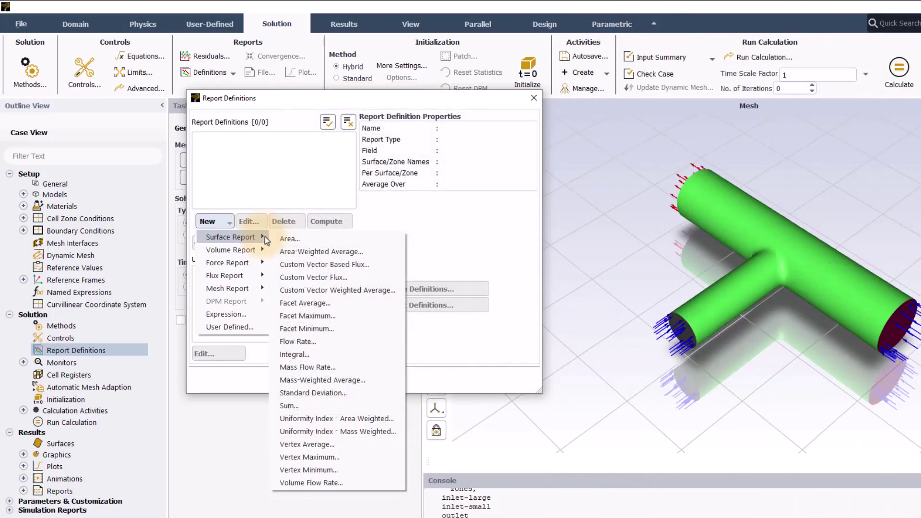
Step: Create a Mass-Weighted Average surface report of Temperature on the outlet surface
click(278, 381)
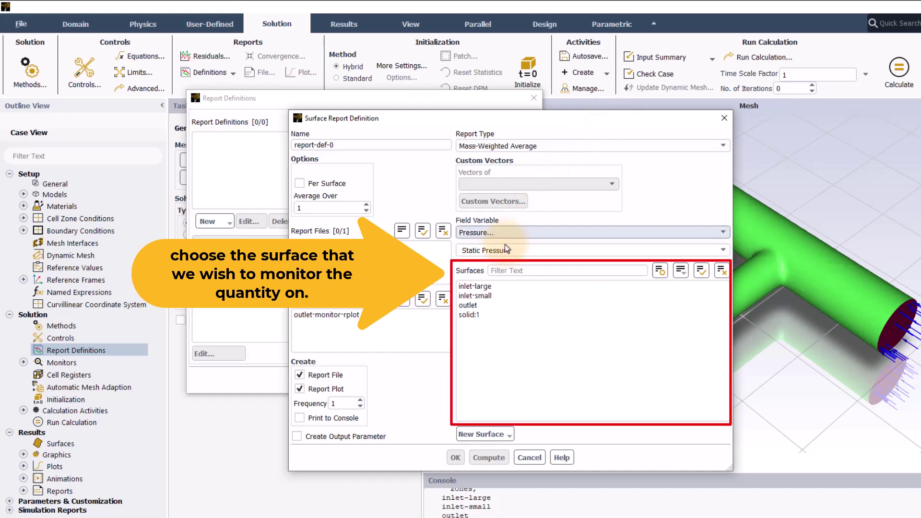
click(471, 305)
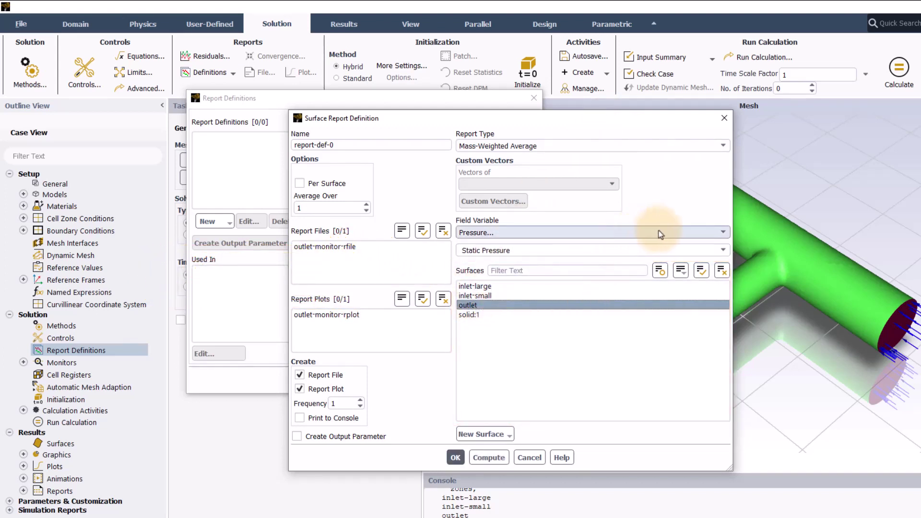
click(714, 233)
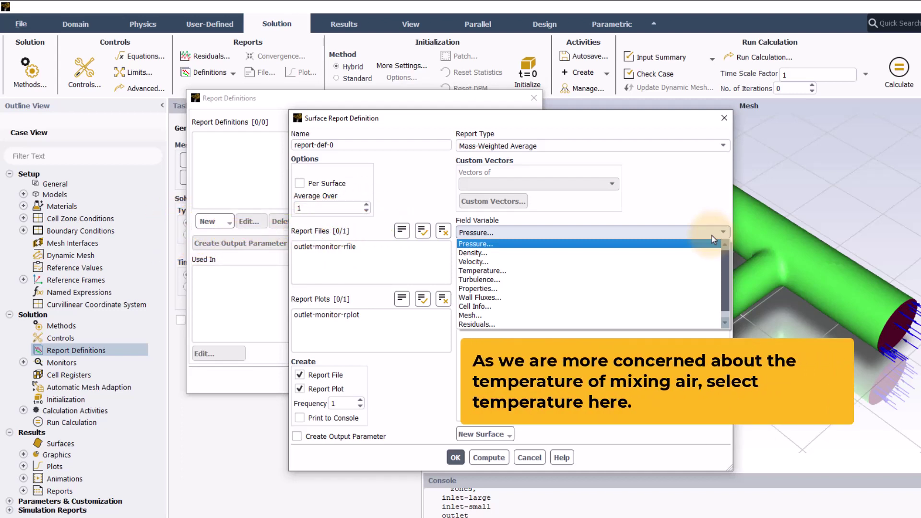
click(508, 271)
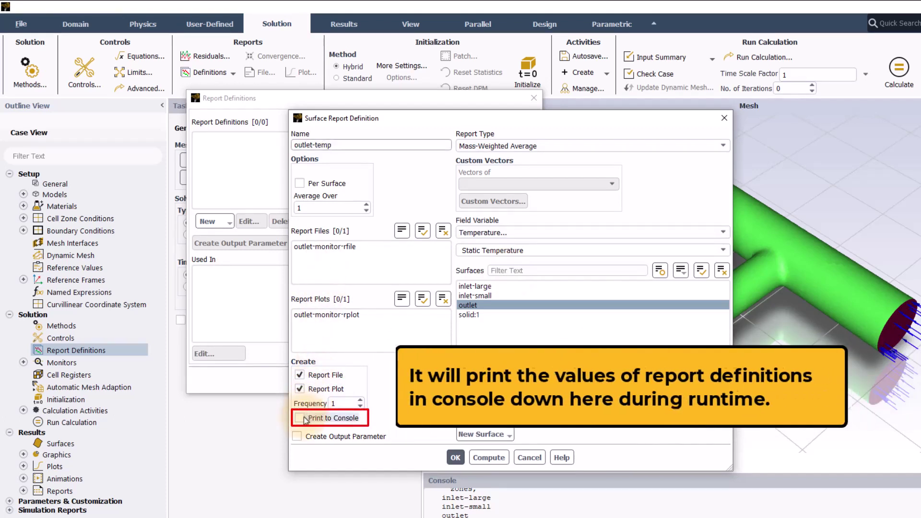
Step: Enable Print to Console, name the report average-temp-outlet, and confirm it
click(303, 418)
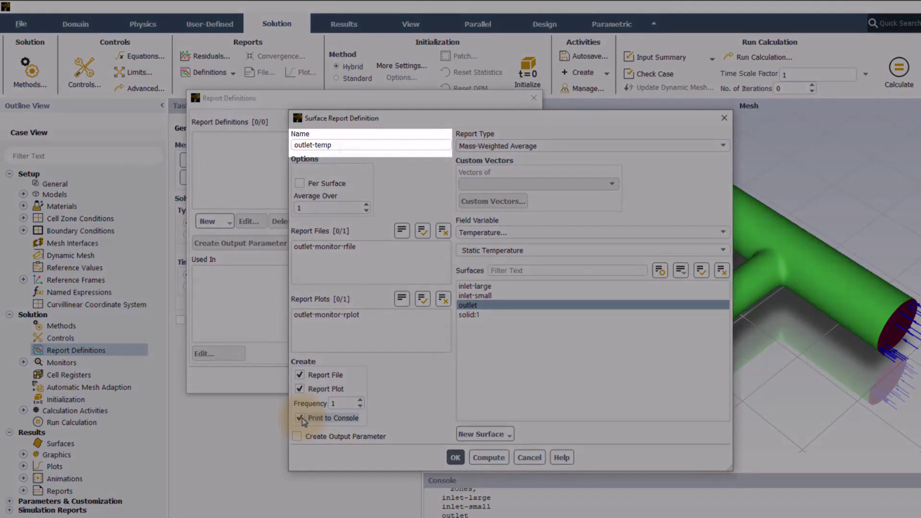
triple_click(339, 146)
text(average-)
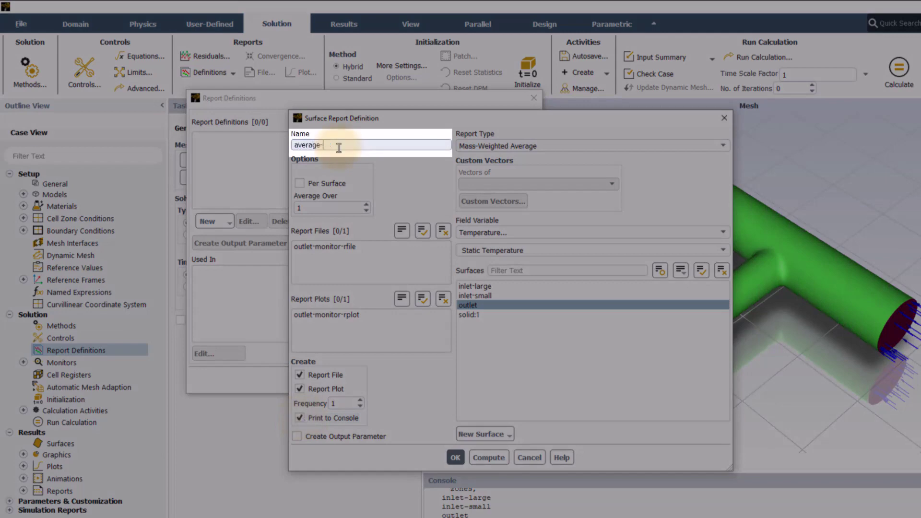
text(temp-outlet)
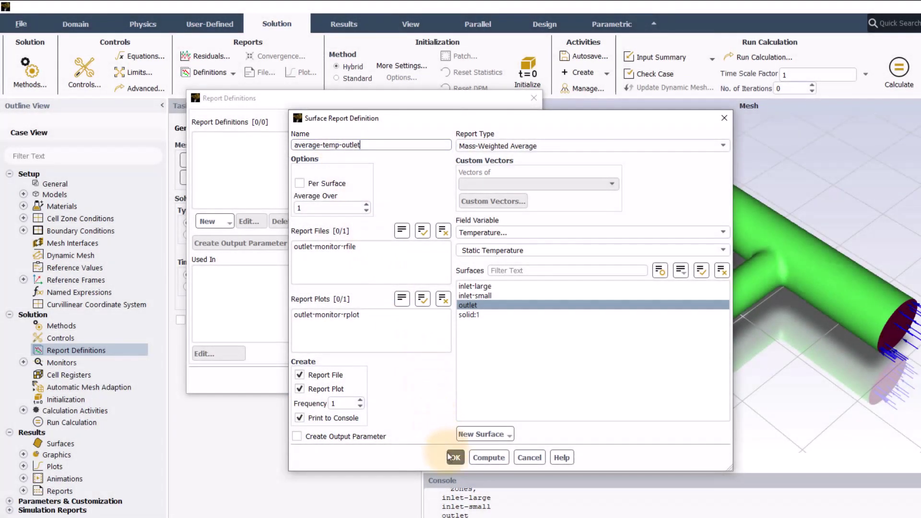
click(453, 460)
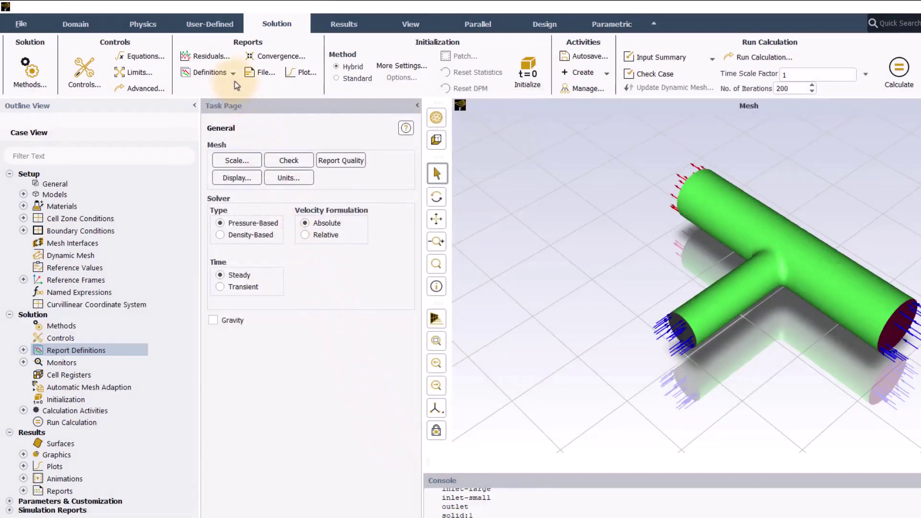
click(233, 75)
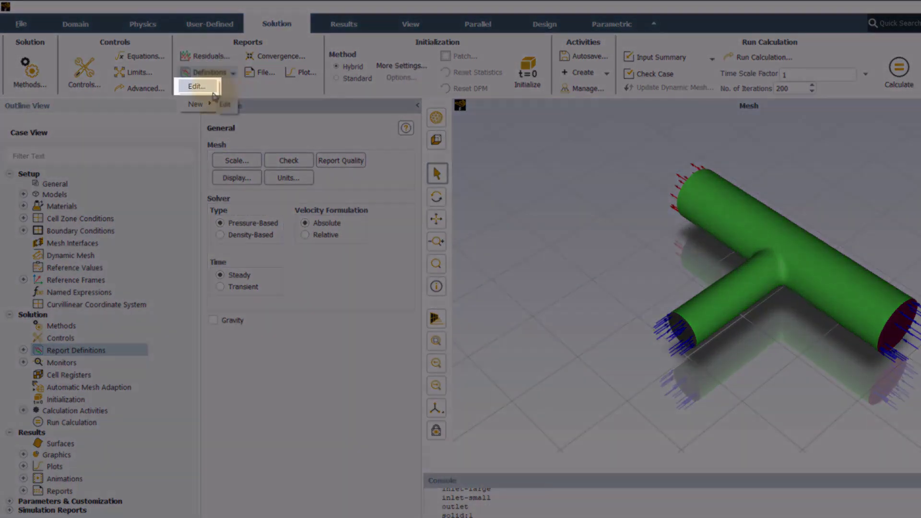
click(23, 353)
click(23, 350)
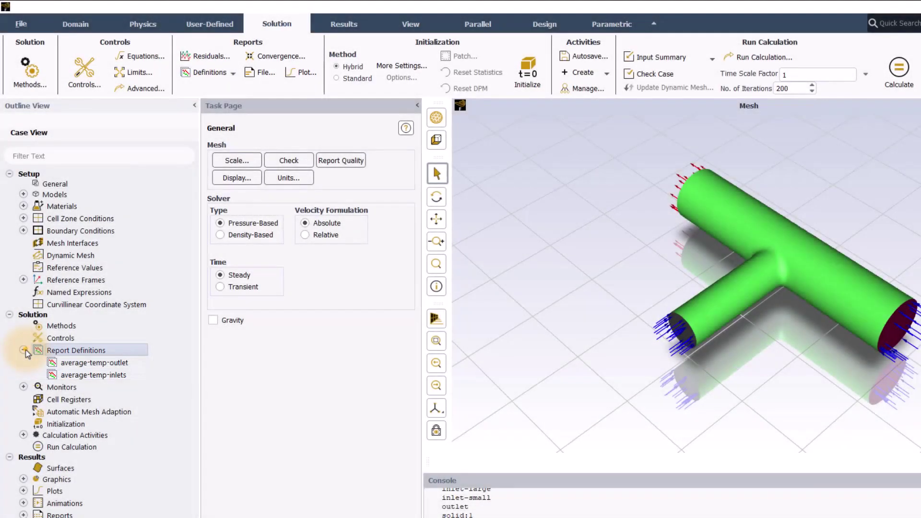
click(23, 350)
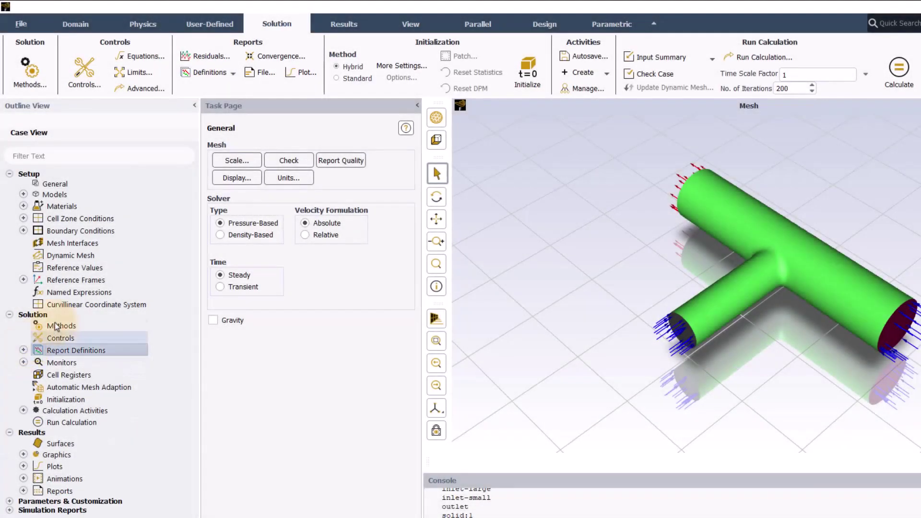
click(233, 75)
click(199, 89)
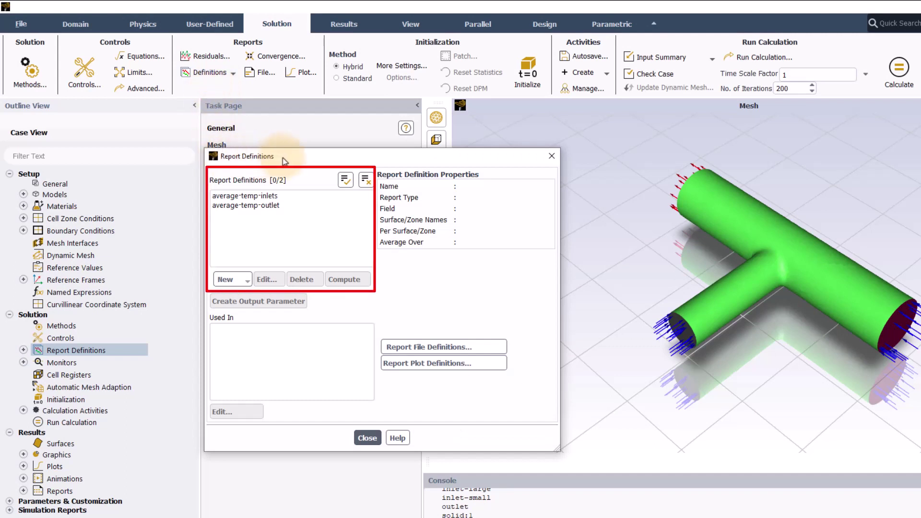
click(230, 138)
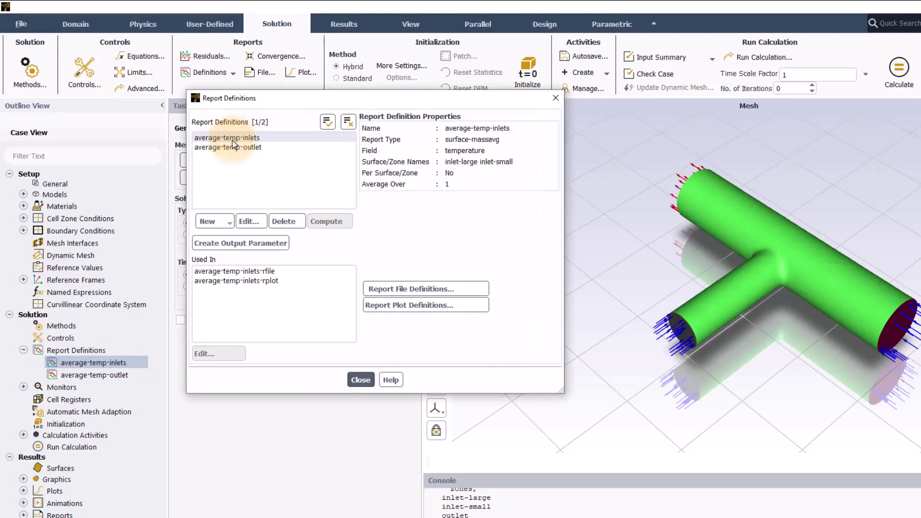
click(232, 141)
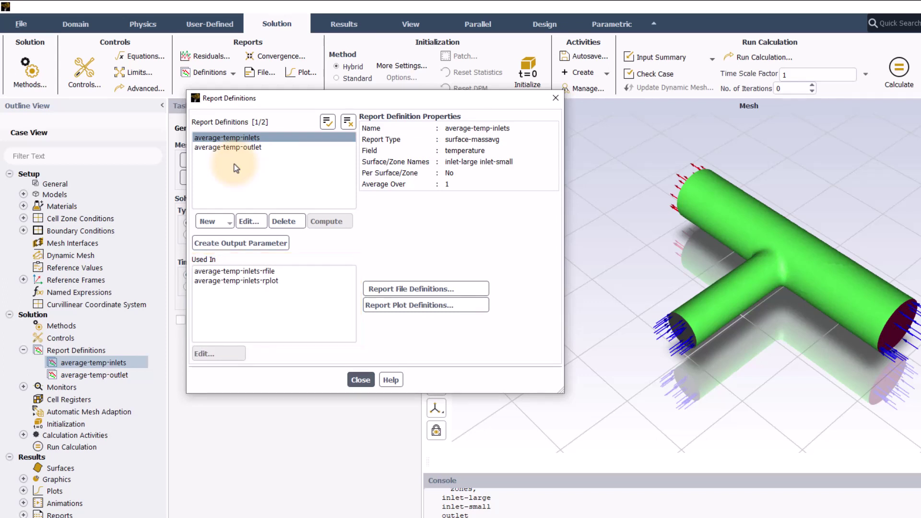
click(359, 381)
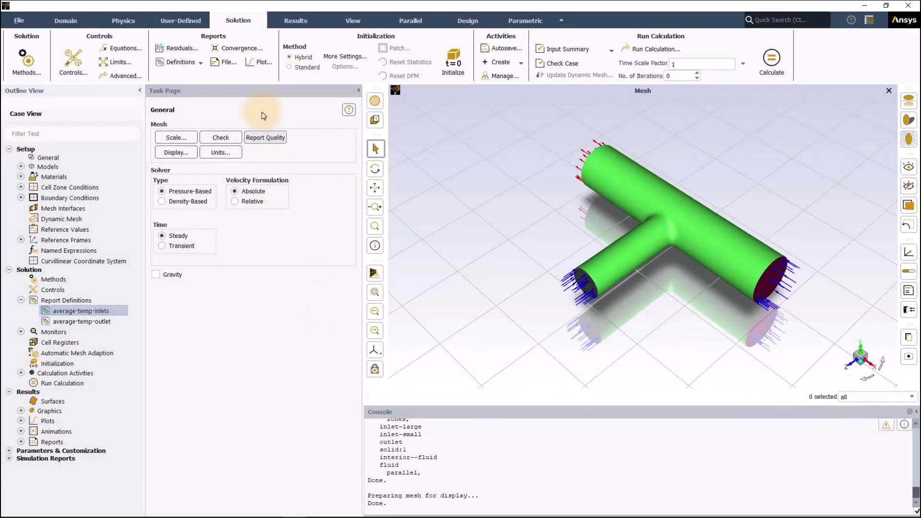
Step: Expand Monitors to list the three report plots and bring up the Report Plots menu
click(260, 69)
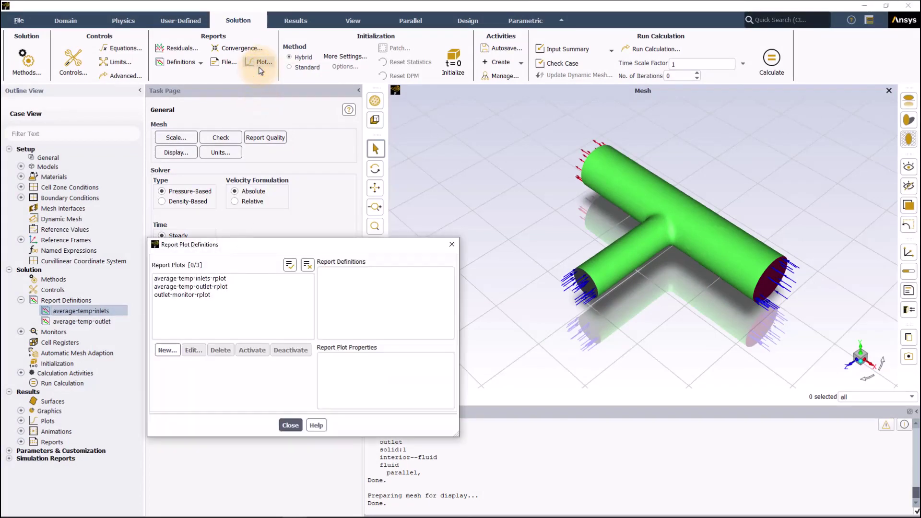
click(167, 350)
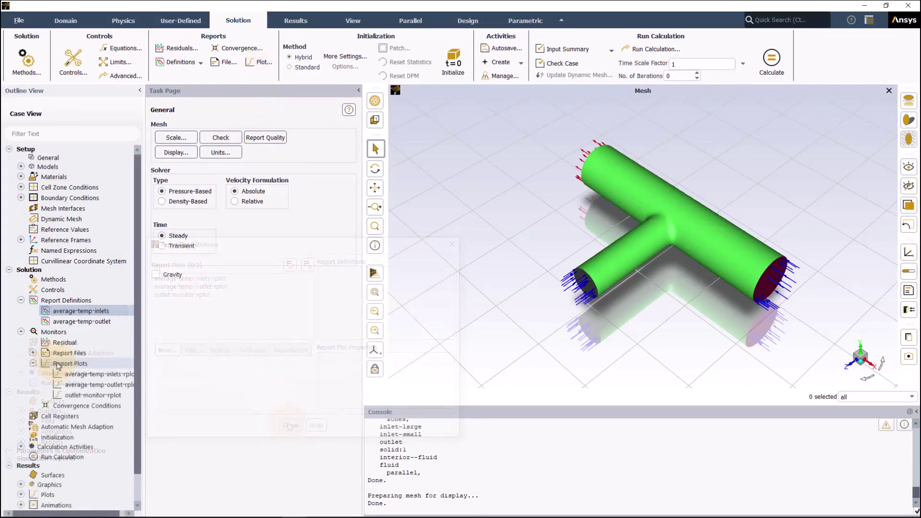
right_click(57, 365)
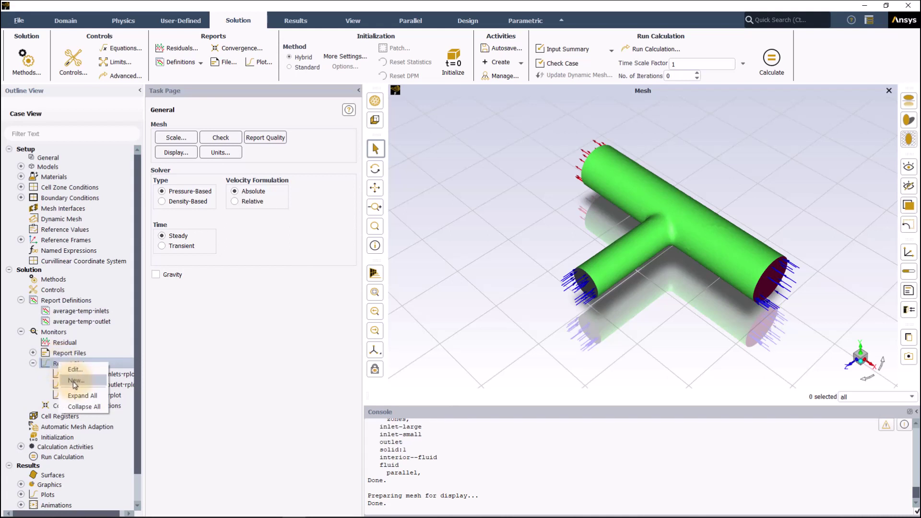
Step: Start a new report plot containing average-temp-inlets and average-temp-outlet
click(75, 381)
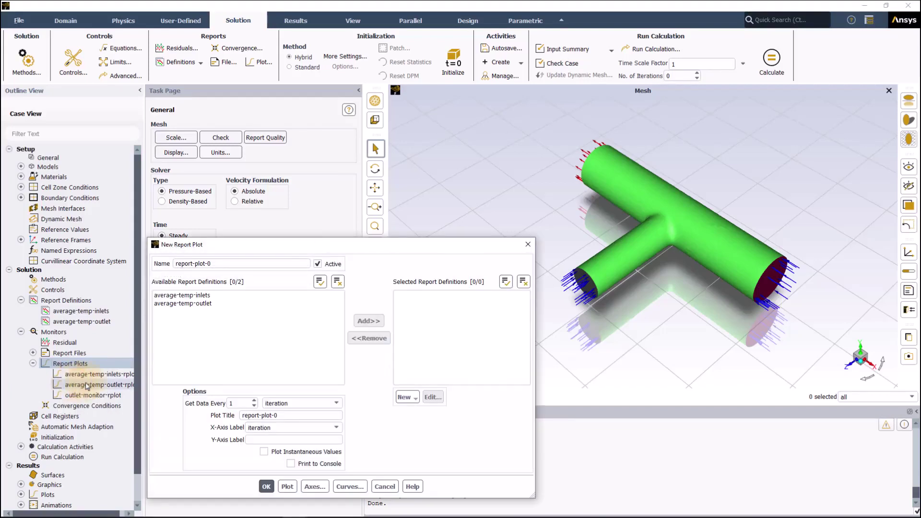
drag(298, 245, 294, 172)
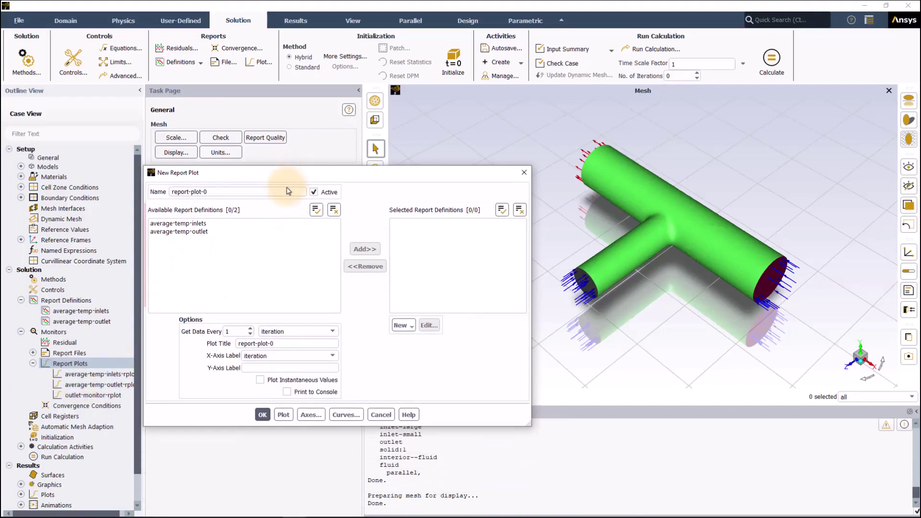
click(202, 224)
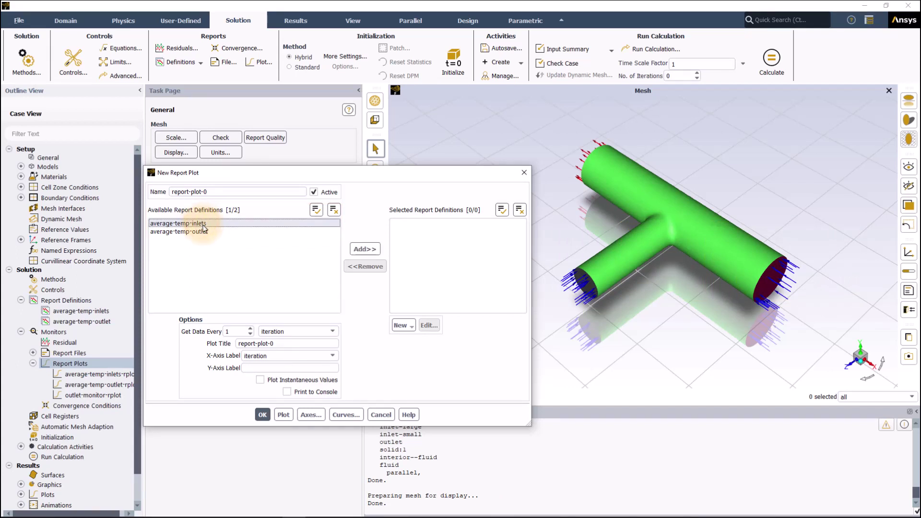
click(207, 233)
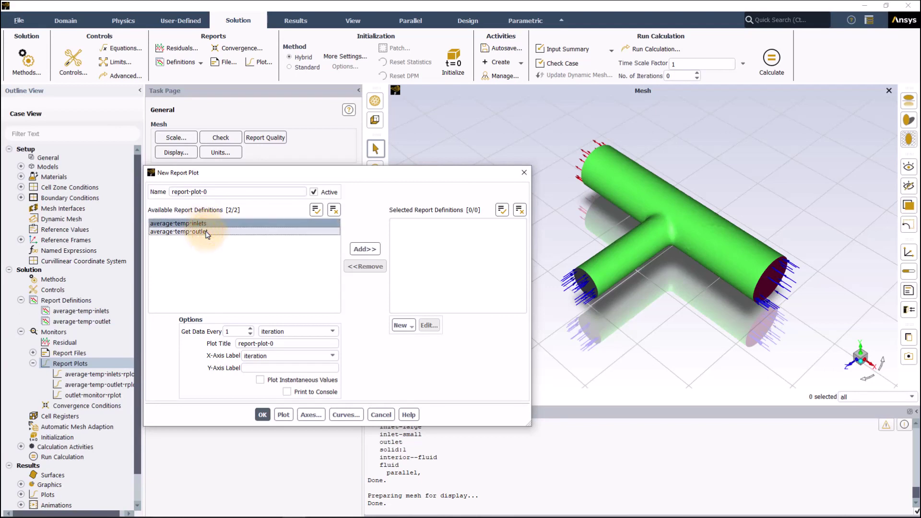
click(360, 249)
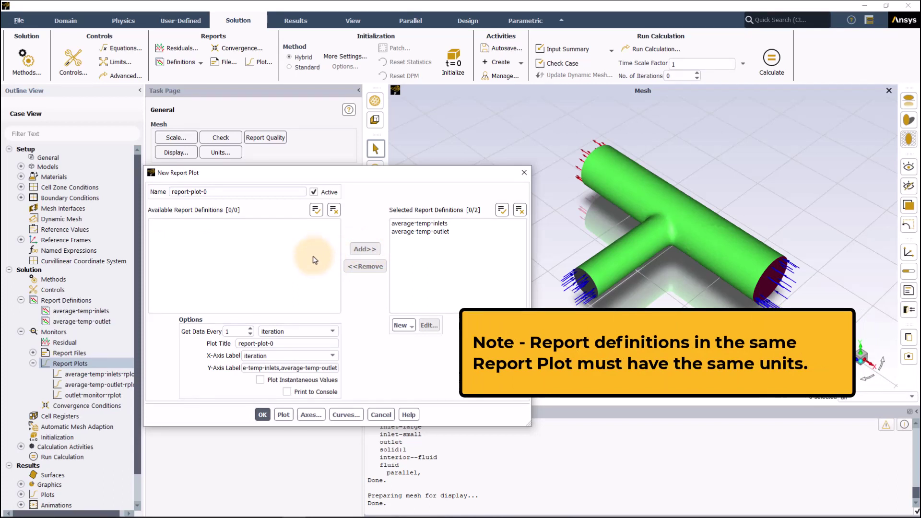
Step: Name the plot average-temp-plot with title 'average temp inlet and outlet' and create it
click(219, 192)
key(ctrl+a)
key(BackSpace)
text(average-temp-plot)
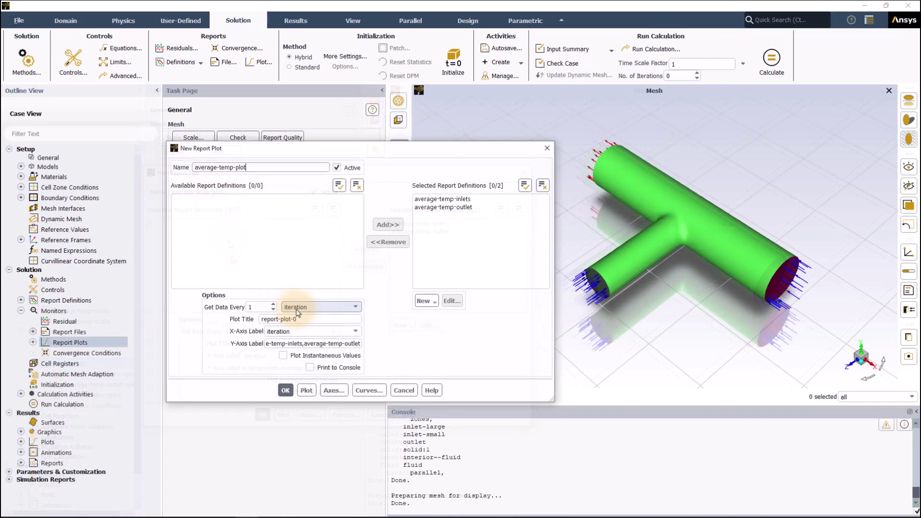
click(303, 319)
key(ctrl+a)
key(BackSpace)
text(average temp inlet and outlet)
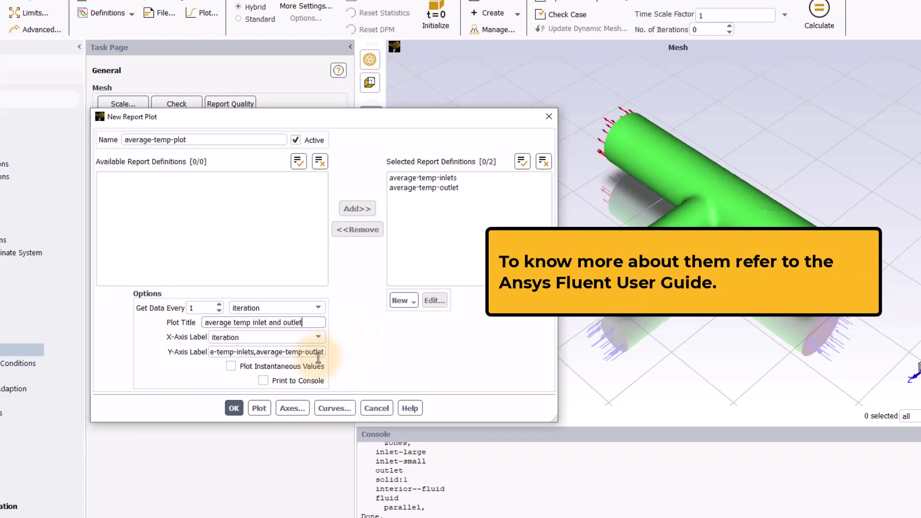
click(234, 407)
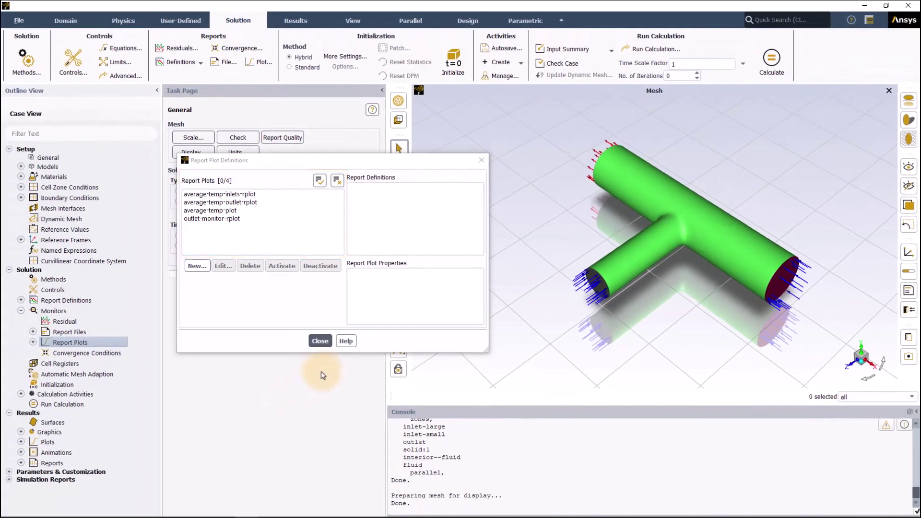
Step: Create a report file writing average-temp-inlets and average-temp-outlet to temp file.out
click(320, 341)
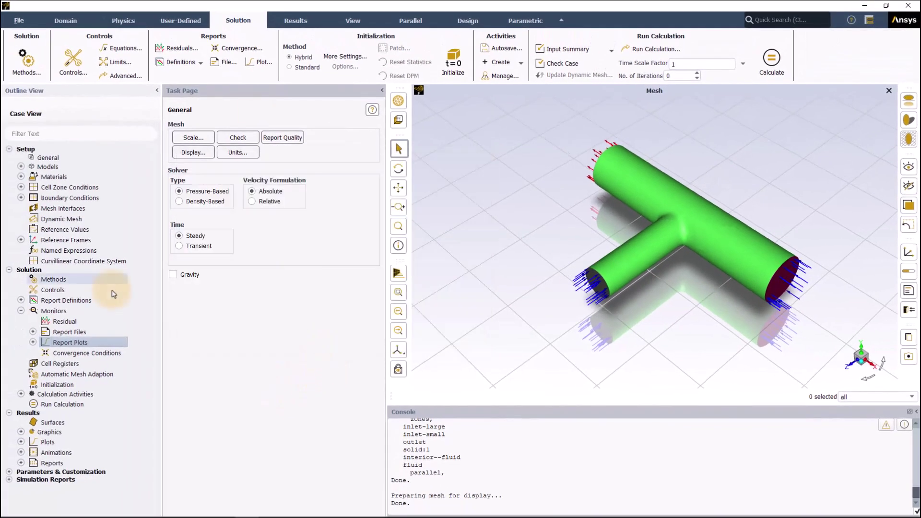
right_click(64, 334)
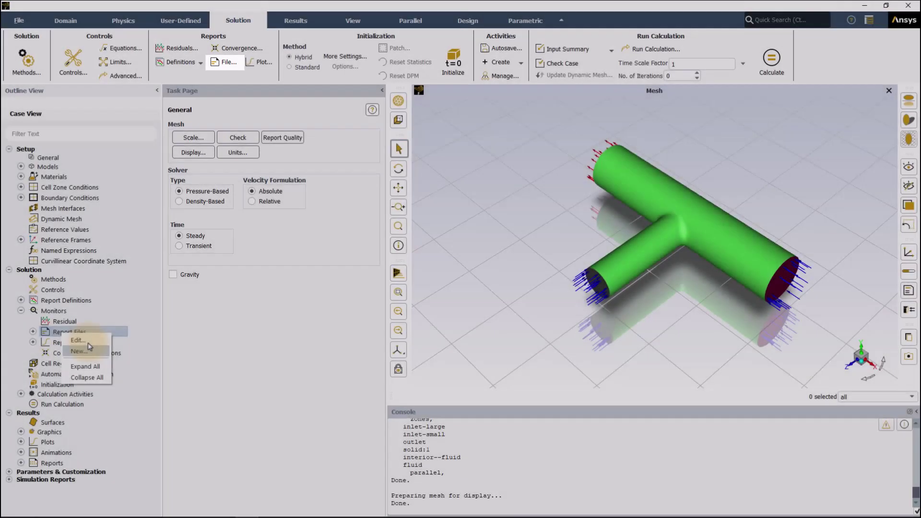
click(88, 350)
drag(230, 245, 228, 170)
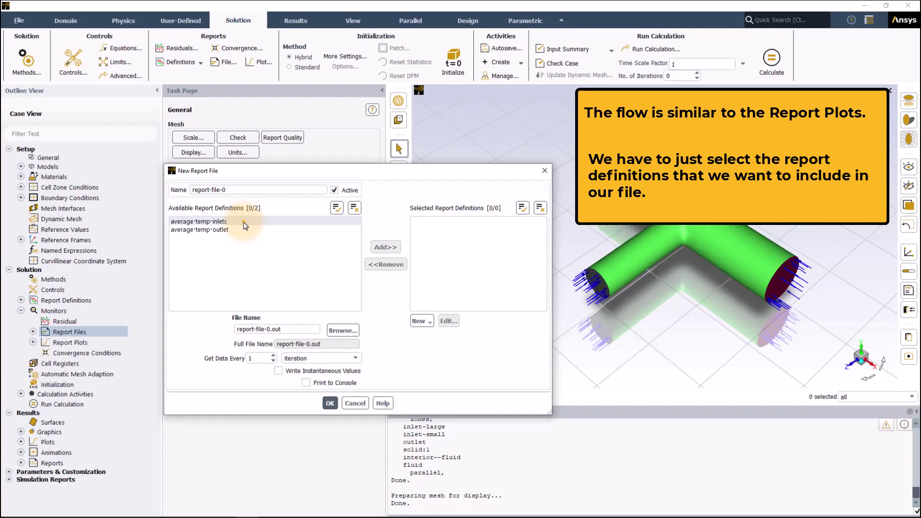
drag(245, 222, 245, 230)
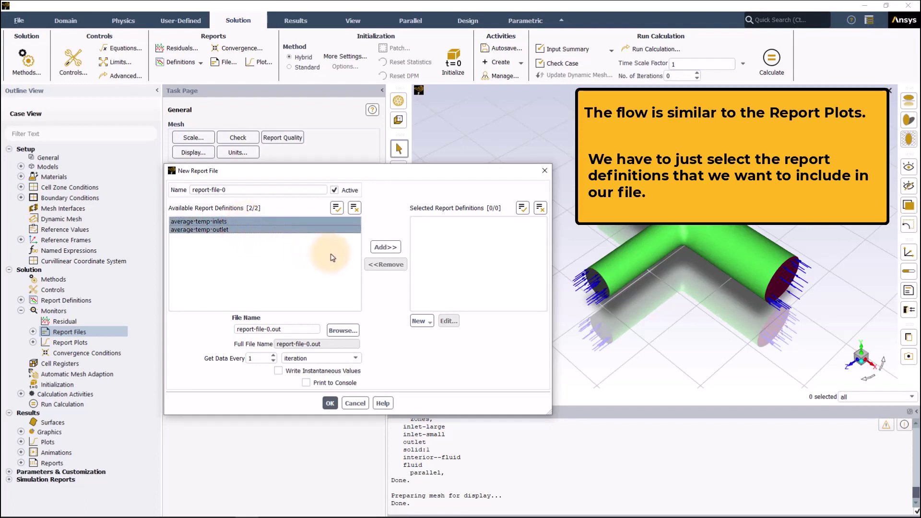
click(385, 247)
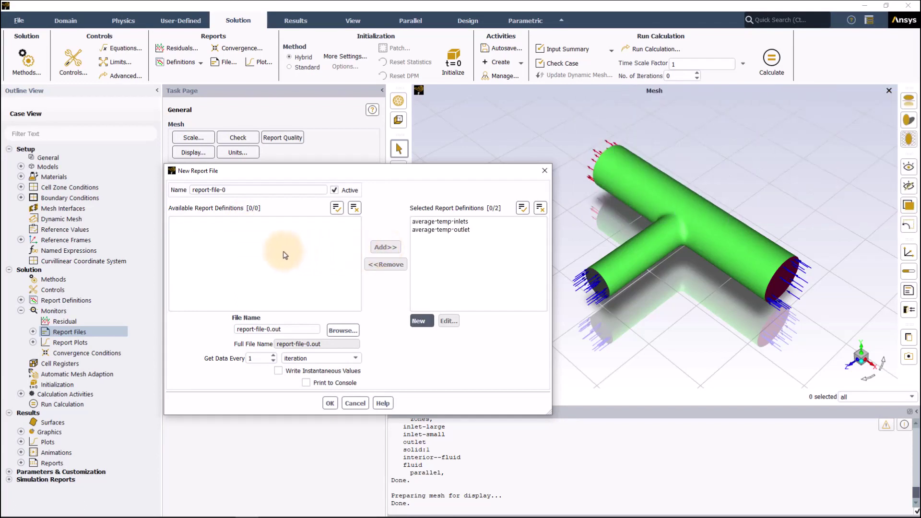
click(271, 329)
key(BackSpace)
key(BackSpace)
key(BackSpace)
key(BackSpace)
key(BackSpace)
key(BackSpace)
key(BackSpace)
key(BackSpace)
key(BackSpace)
key(BackSpace)
key(BackSpace)
key(BackSpace)
key(BackSpace)
text(temp file)
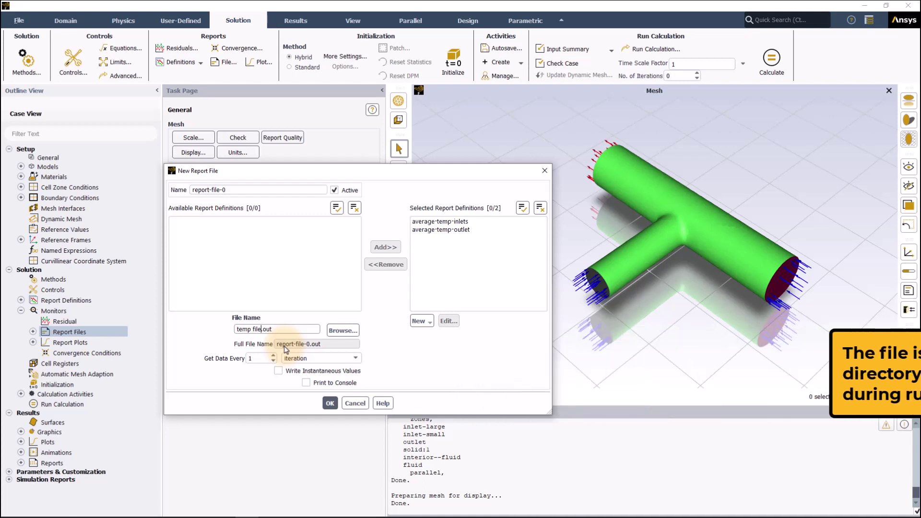
click(330, 403)
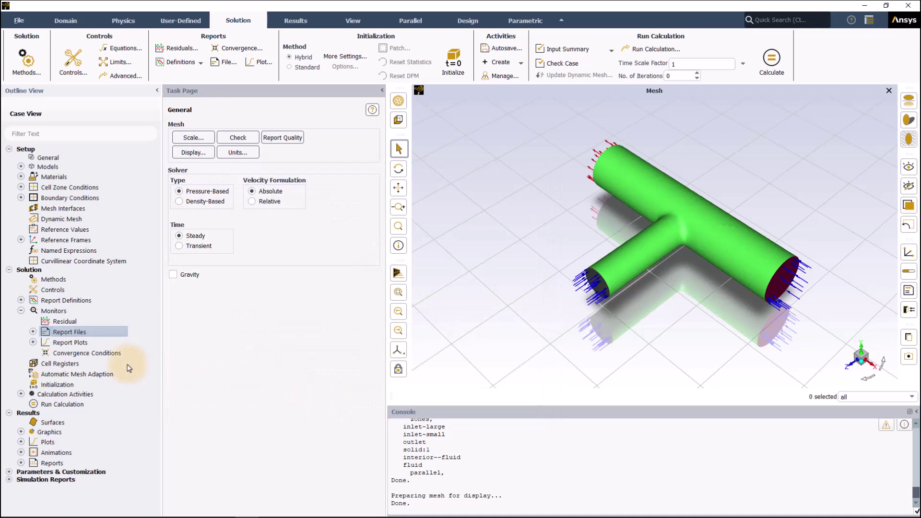
Step: Initialize the solution and run 200 iterations, converging at iteration 96
click(32, 332)
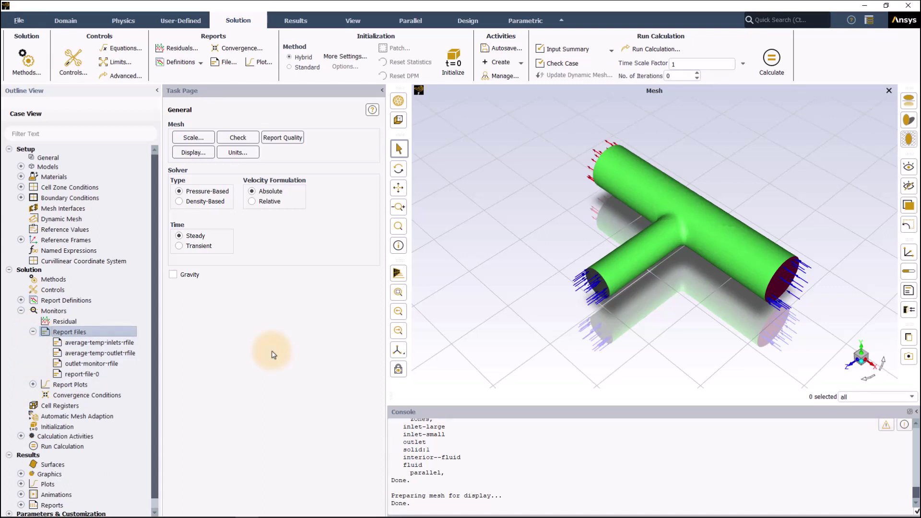
click(453, 63)
click(675, 77)
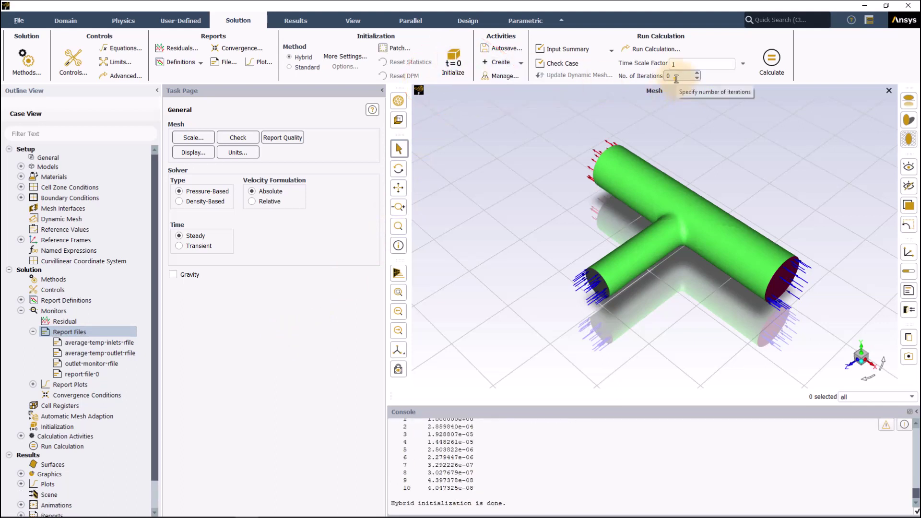
key(BackSpace)
text(200)
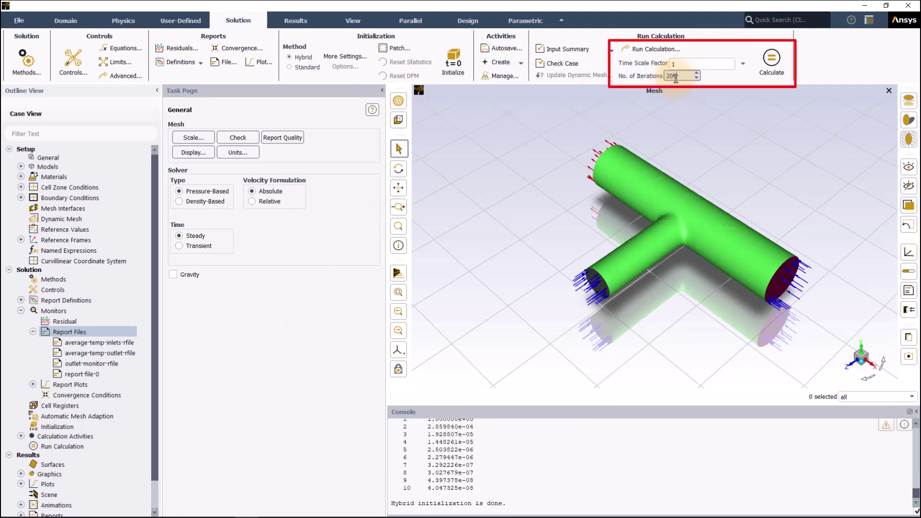
click(771, 59)
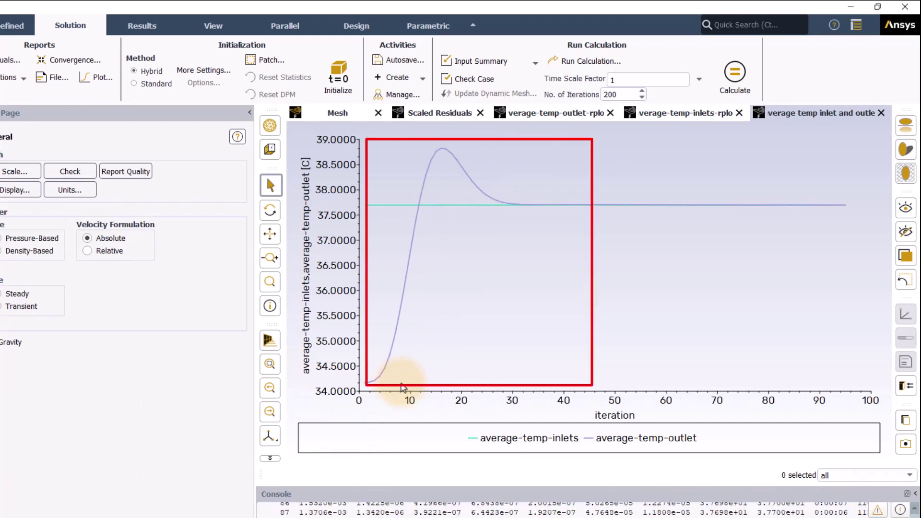
click(379, 343)
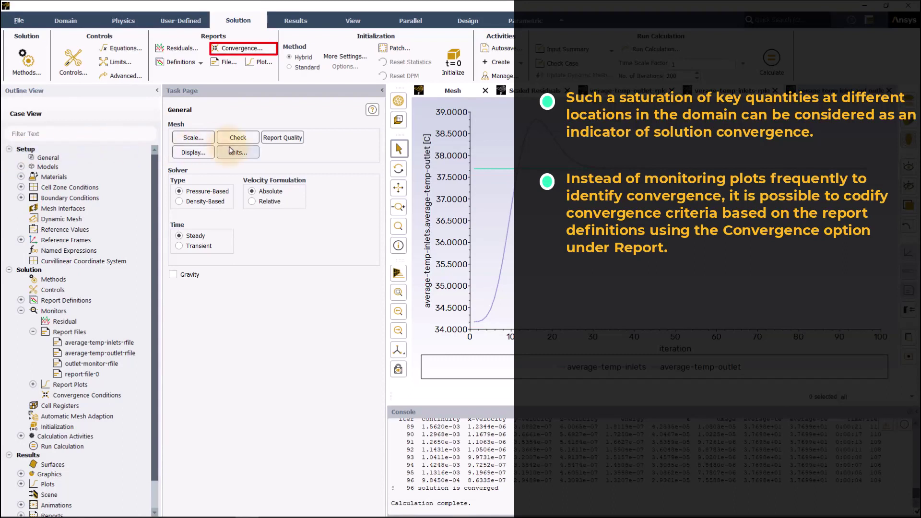
Step: Bring up the empty Convergence Conditions dialog and position it over the task page
click(242, 52)
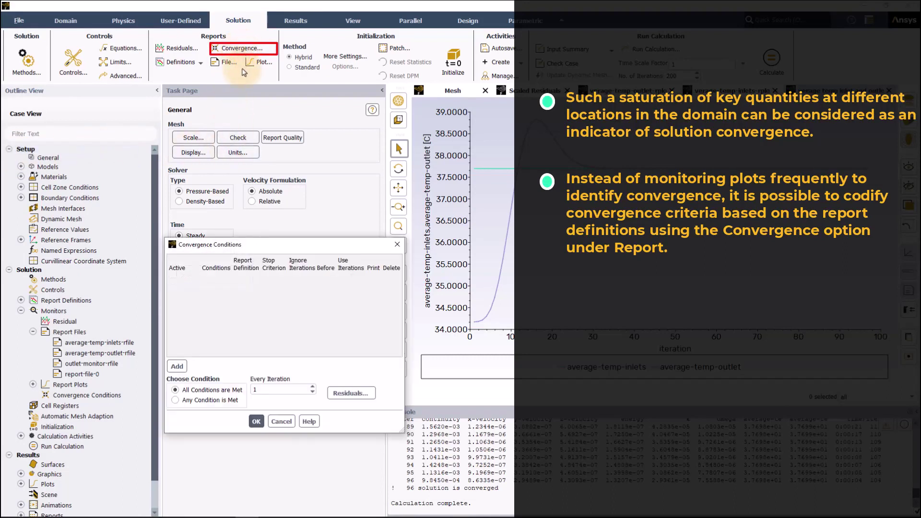
drag(250, 247, 280, 130)
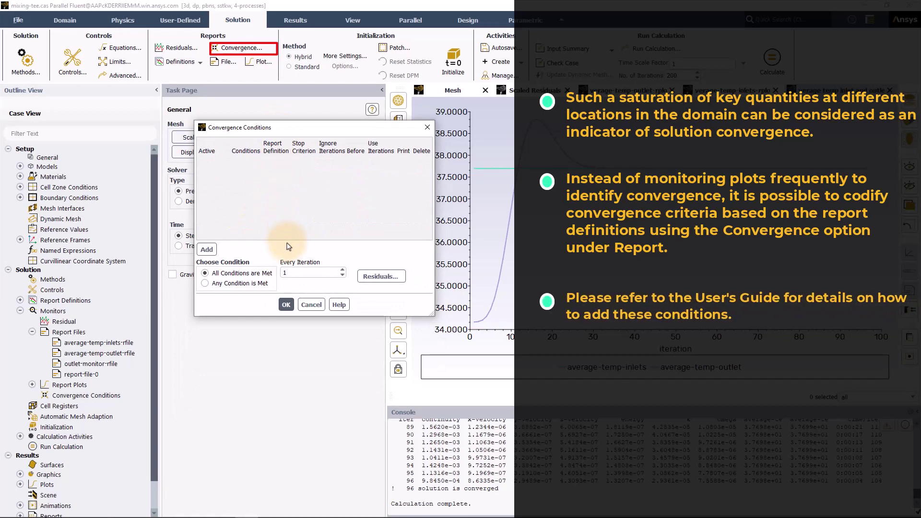